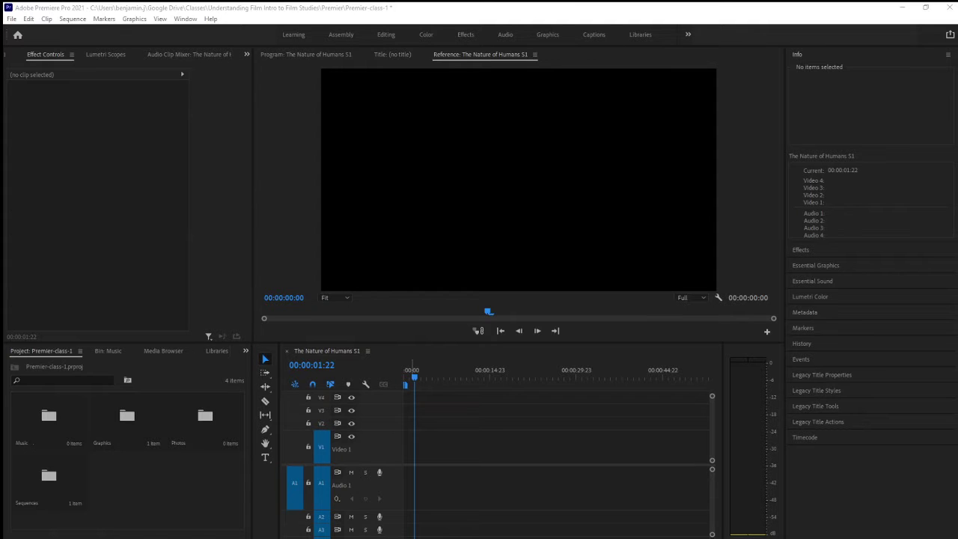
- Bring Premiere Pro to the front and switch to the Assembly workspace layout
{"action": "left_click", "coordinate": [185, 22]}
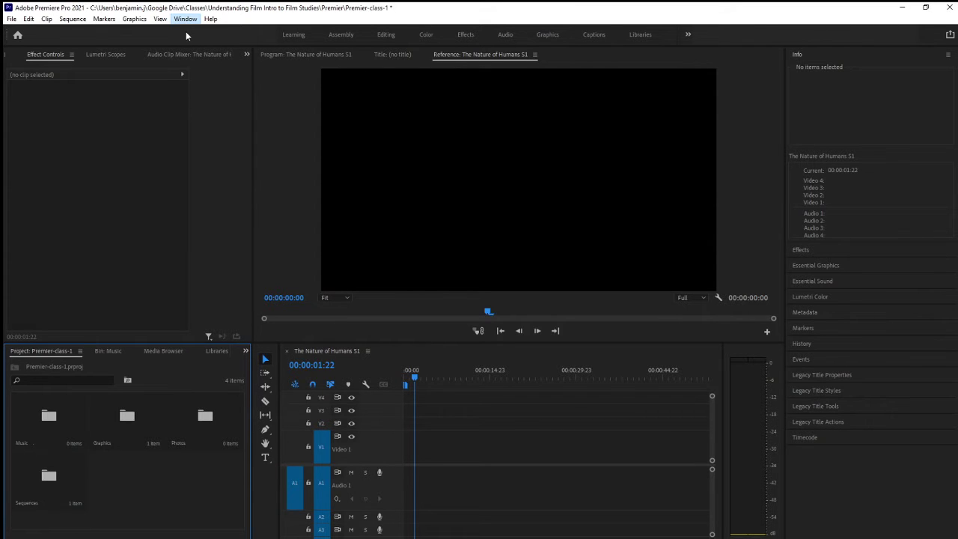
{"action": "left_click", "coordinate": [351, 41]}
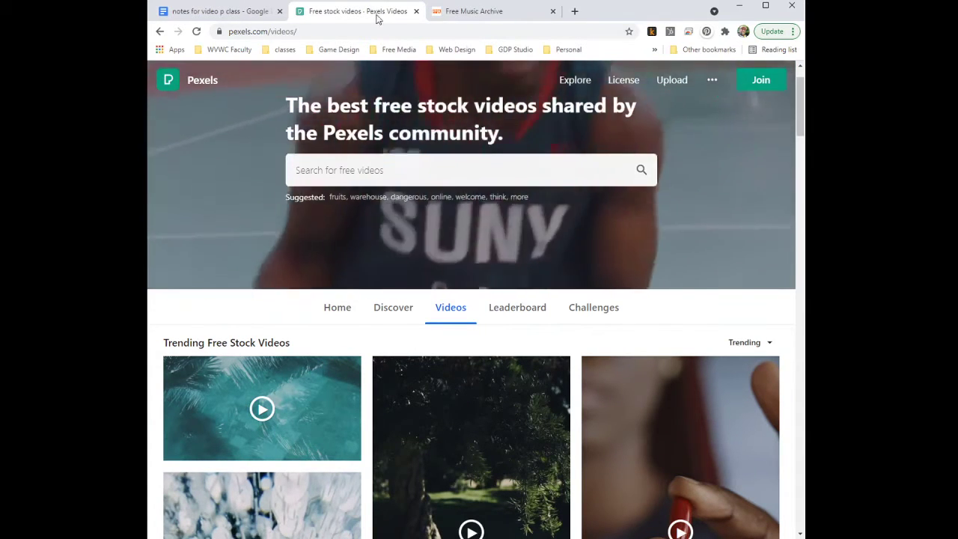
- Switch the browser to the Free Music Archive home page
{"action": "left_click", "coordinate": [476, 16]}
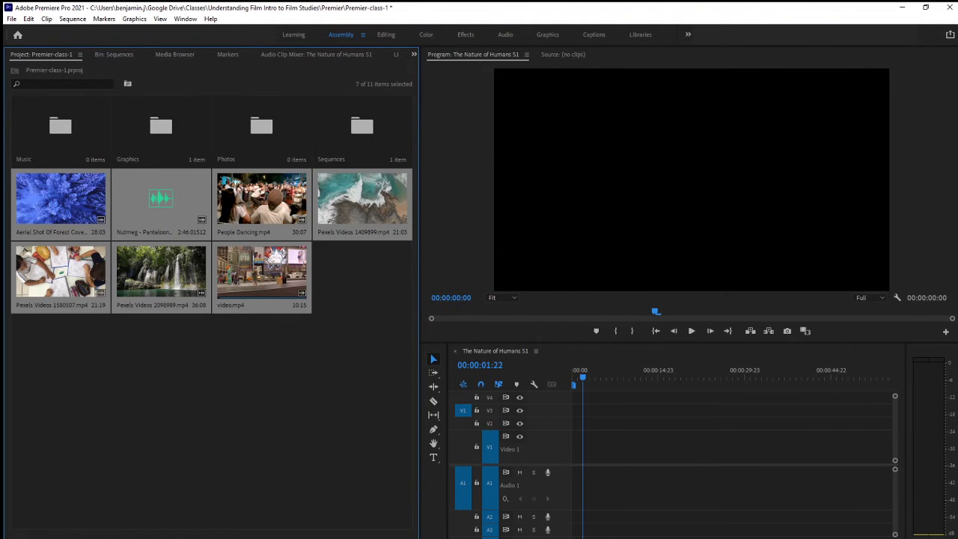
- Deselect the newly imported clips in the Project panel
{"action": "left_click", "coordinate": [66, 312]}
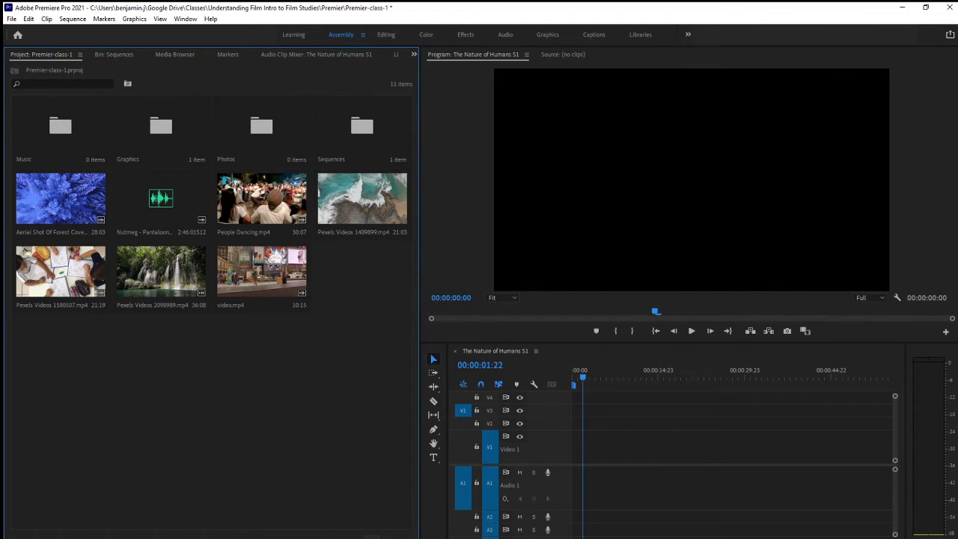
- Create a new bin named Footage
{"action": "left_click", "coordinate": [360, 534]}
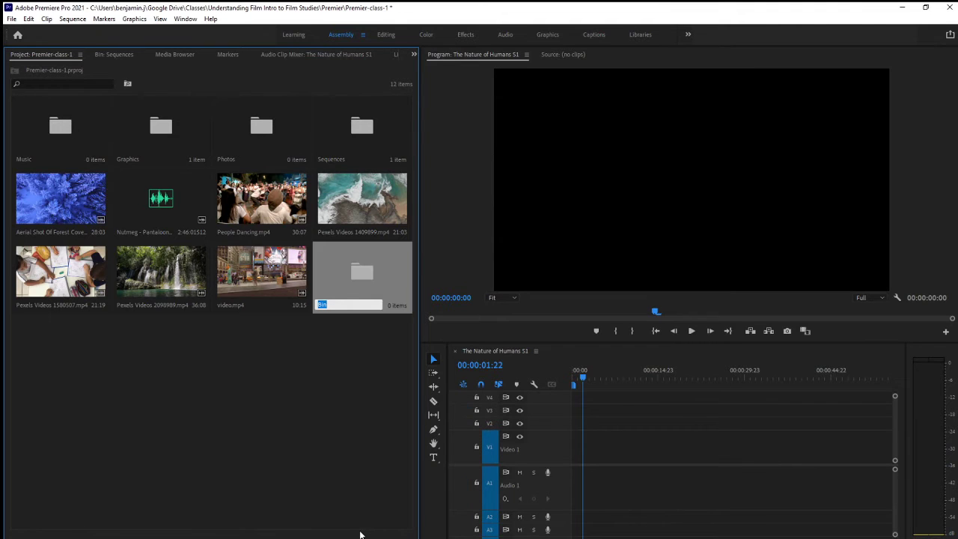
{"action": "type", "text": "Footage"}
{"action": "key", "text": "Tab"}
{"action": "left_click", "coordinate": [144, 344]}
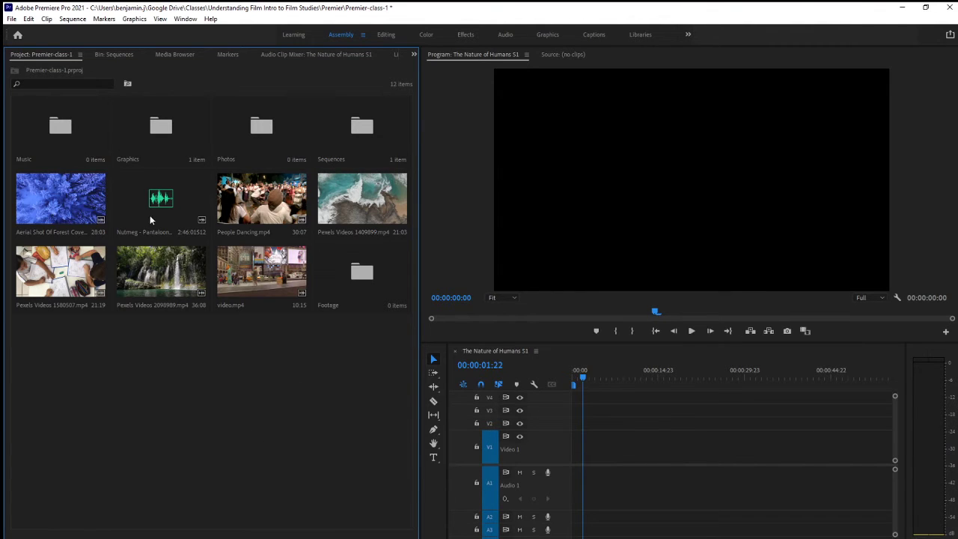
- Move the Nutmeg track into Music and all six video clips into Footage
{"action": "left_click_drag", "start_coordinate": [165, 201], "coordinate": [63, 130]}
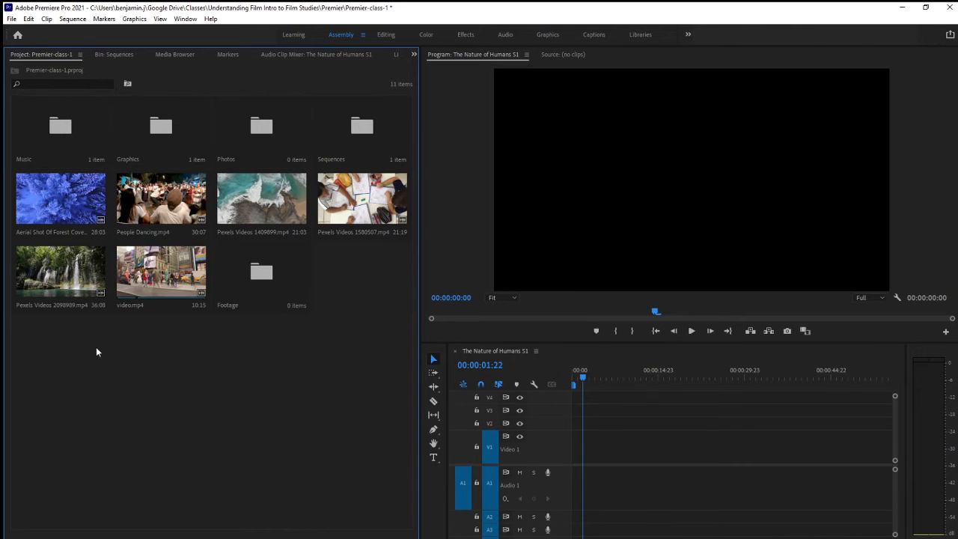
{"action": "left_click", "coordinate": [60, 199]}
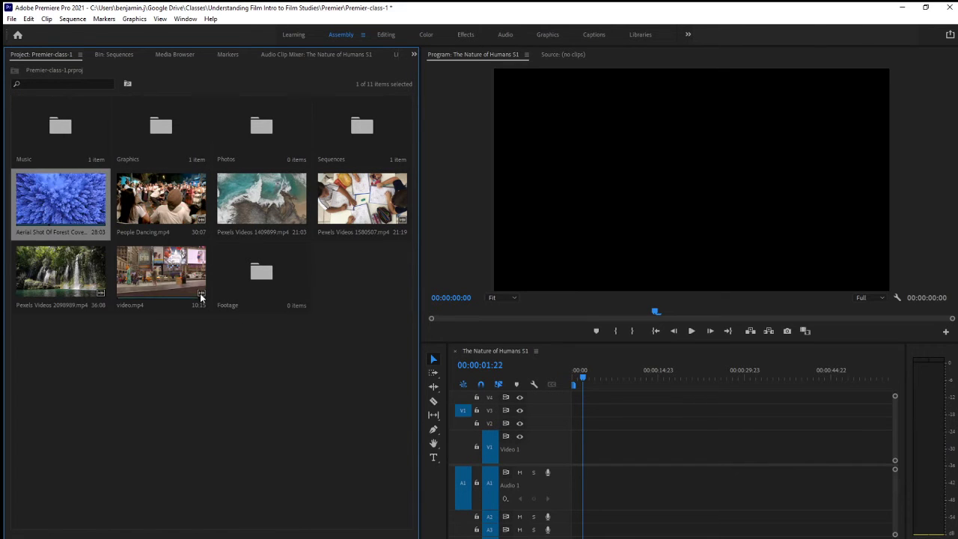
{"action": "left_click", "coordinate": [172, 282], "text": "shift"}
{"action": "left_click_drag", "start_coordinate": [174, 272], "coordinate": [254, 275]}
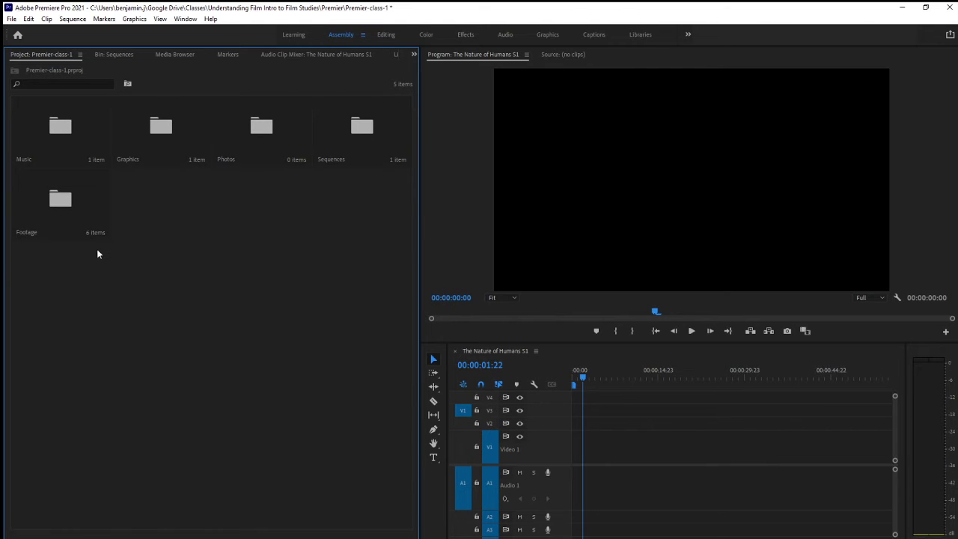
- In the Footage bin, rename Pexels Videos 1409899.mp4 to drone-ocean and the next clip to students
{"action": "double_click", "coordinate": [70, 198]}
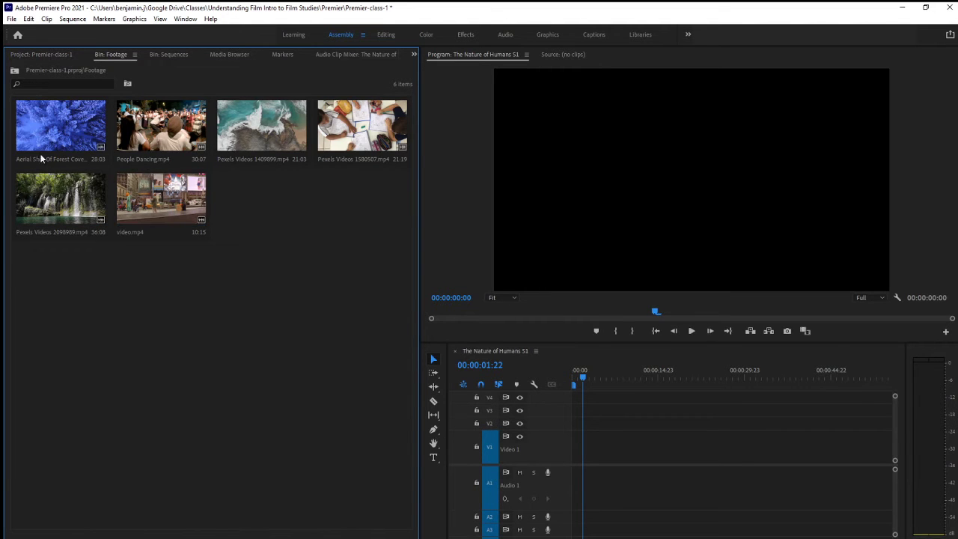
{"action": "left_click", "coordinate": [247, 162]}
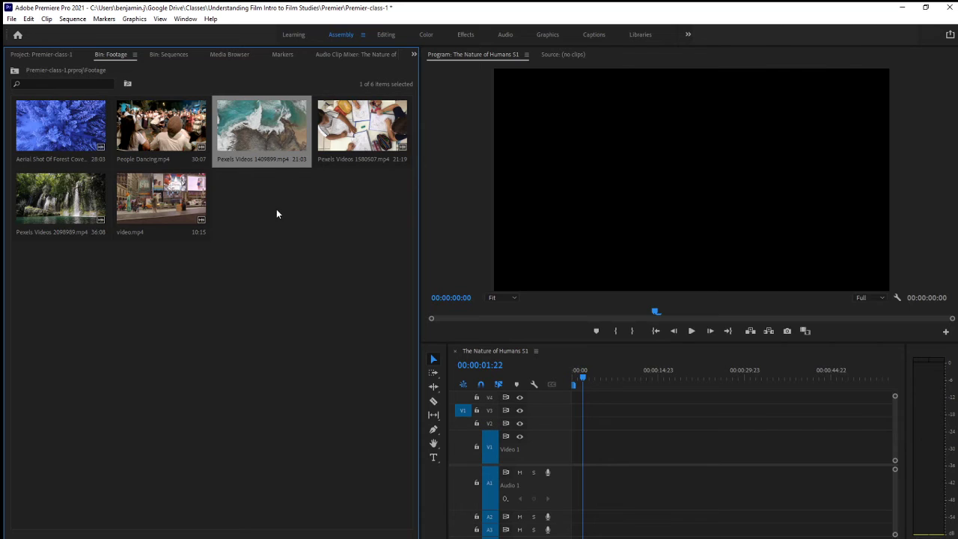
{"action": "key", "text": "Return"}
{"action": "type", "text": "dr"}
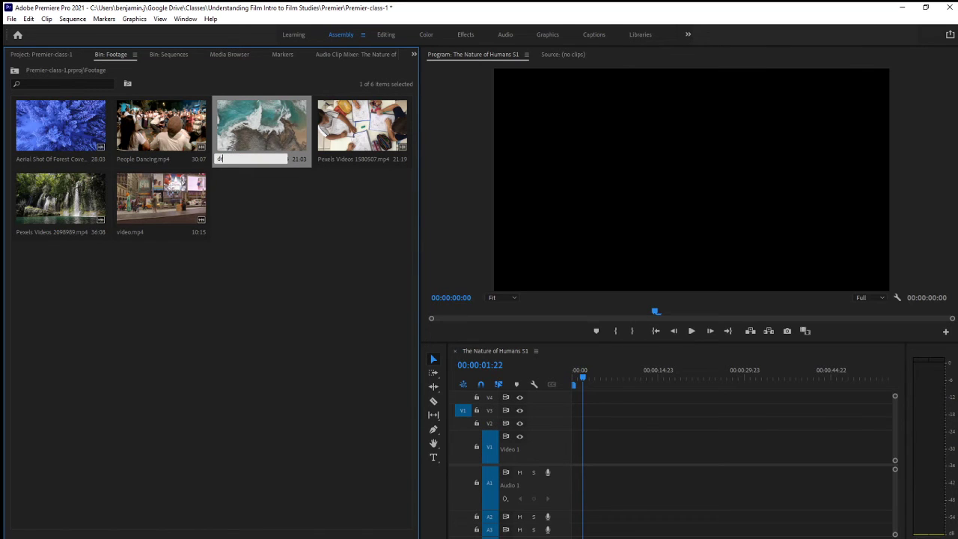
{"action": "type", "text": "one-ocean"}
{"action": "key", "text": "Tab"}
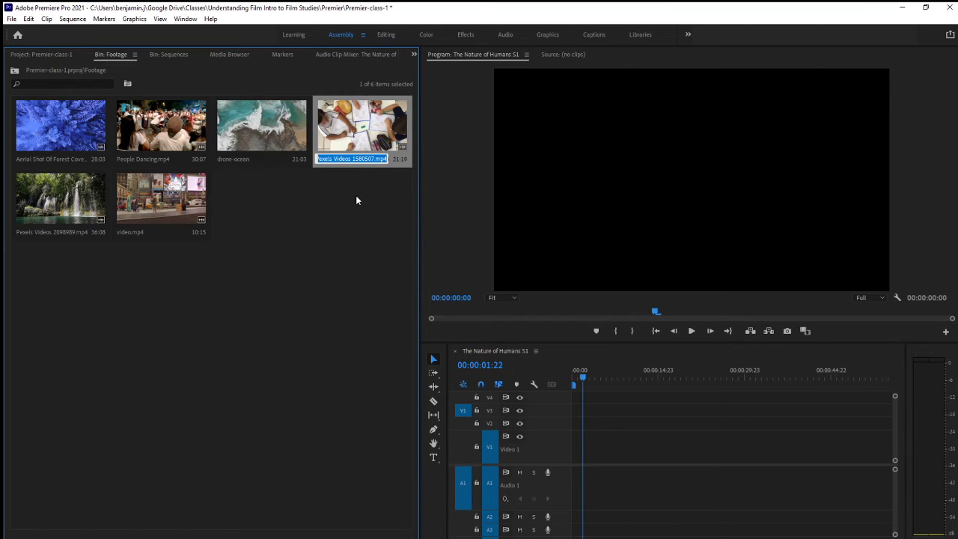
{"action": "type", "text": "stu"}
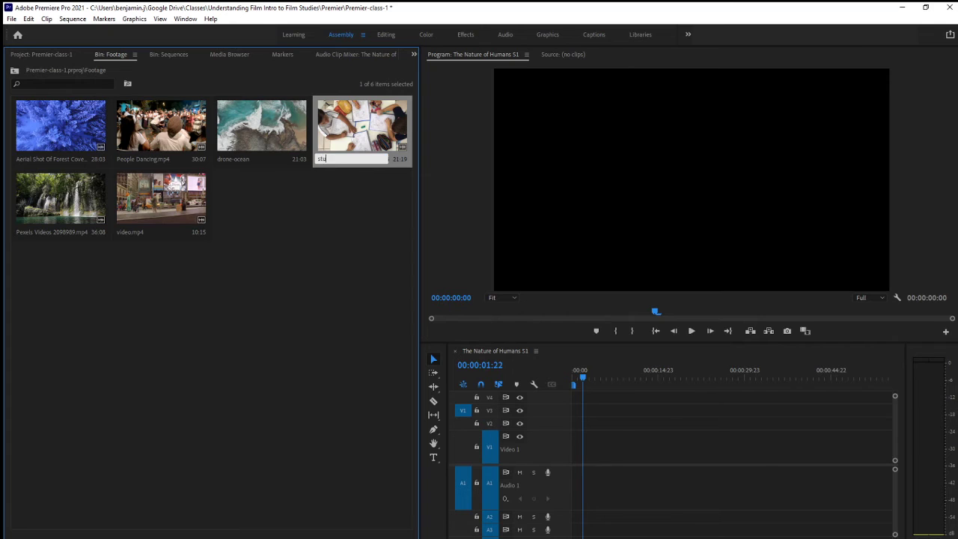
{"action": "type", "text": "dents"}
{"action": "key", "text": "Tab"}
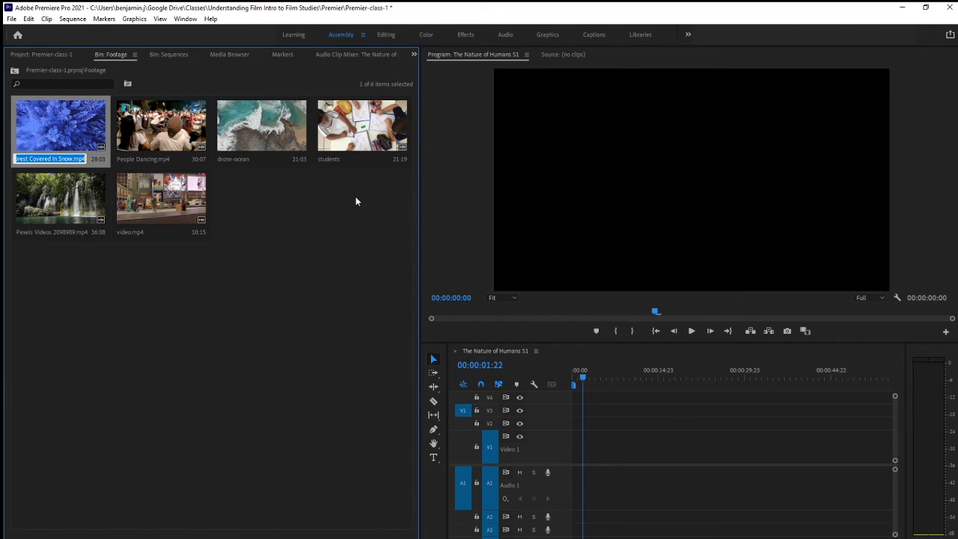
{"action": "key", "text": "Escape"}
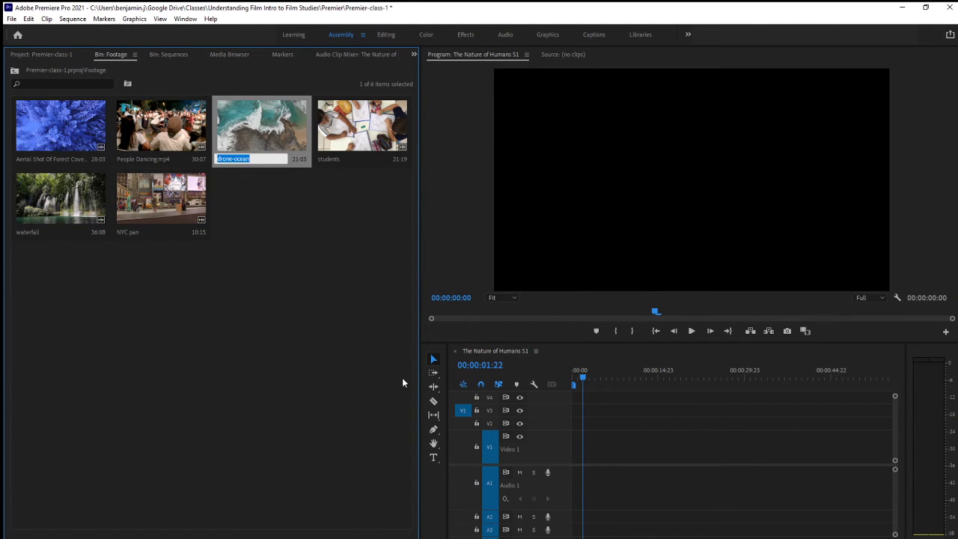
{"action": "left_click", "coordinate": [403, 378]}
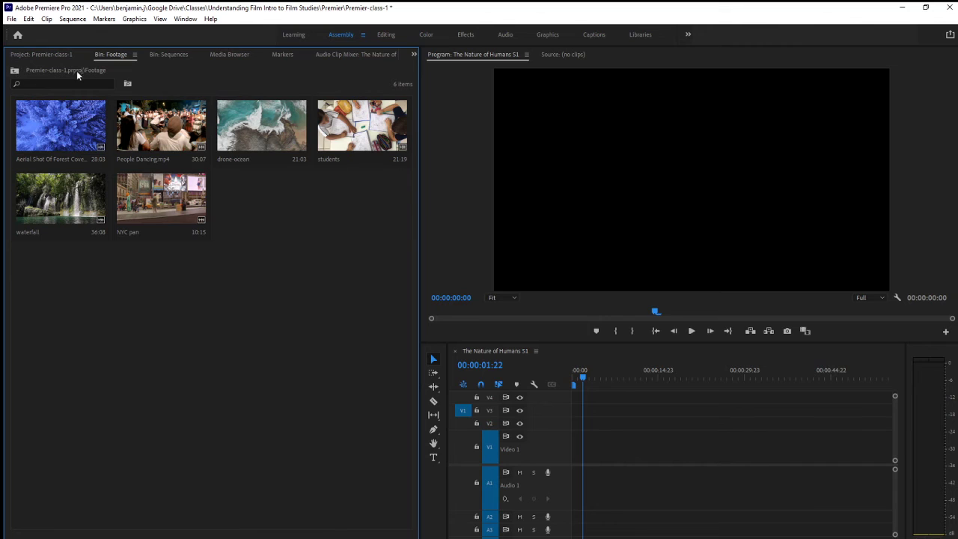
- Return to the project's top level, open the Music bin to check it, then go back up
{"action": "left_click", "coordinate": [15, 70]}
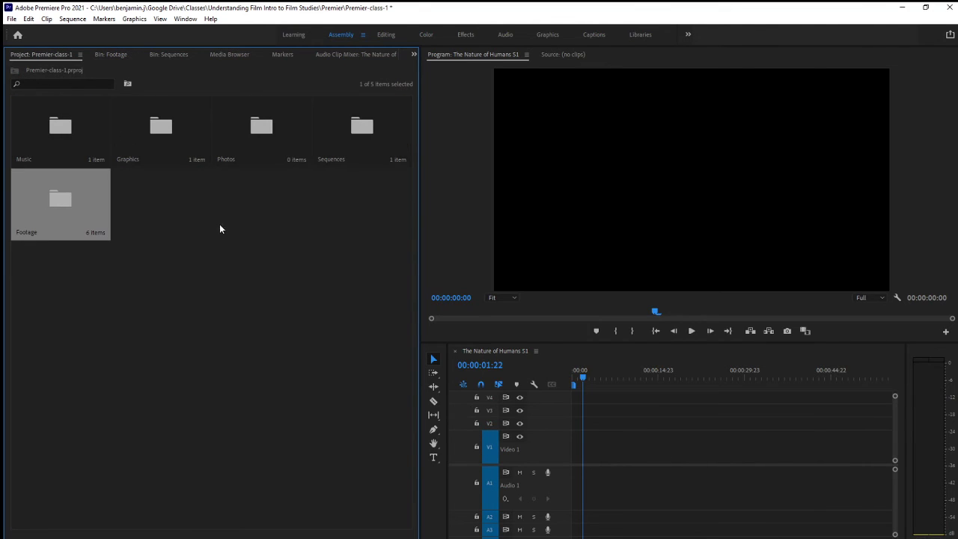
{"action": "left_click", "coordinate": [237, 295]}
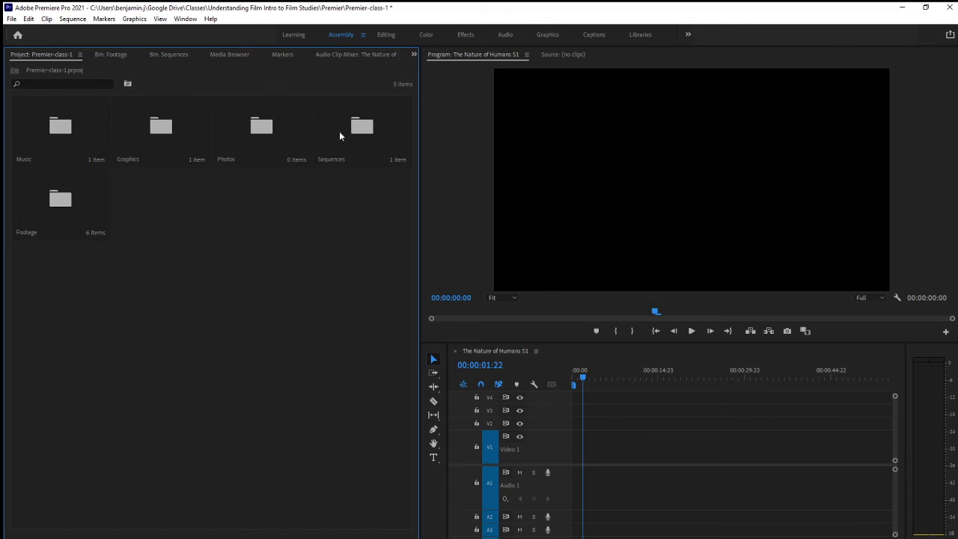
{"action": "left_click", "coordinate": [69, 130]}
{"action": "double_click", "coordinate": [50, 124]}
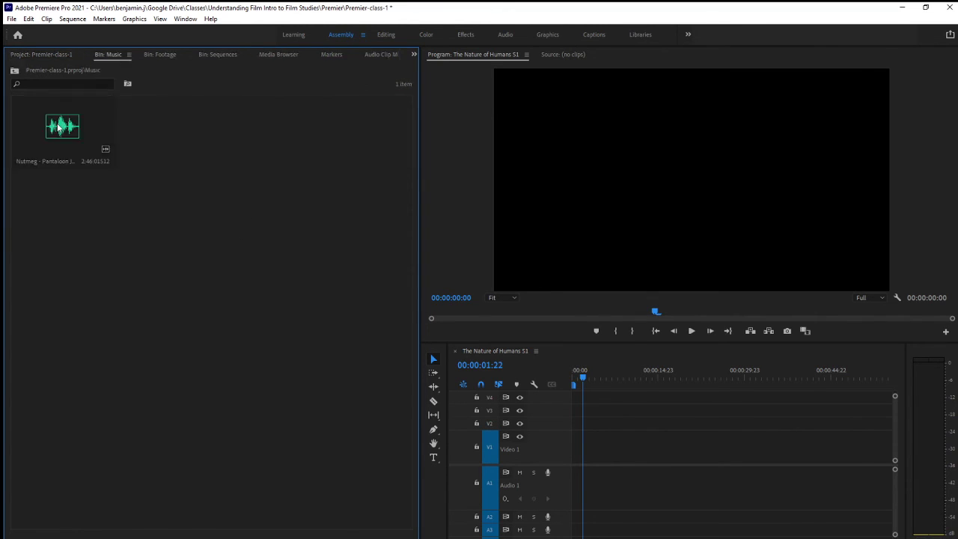
{"action": "left_click", "coordinate": [16, 71]}
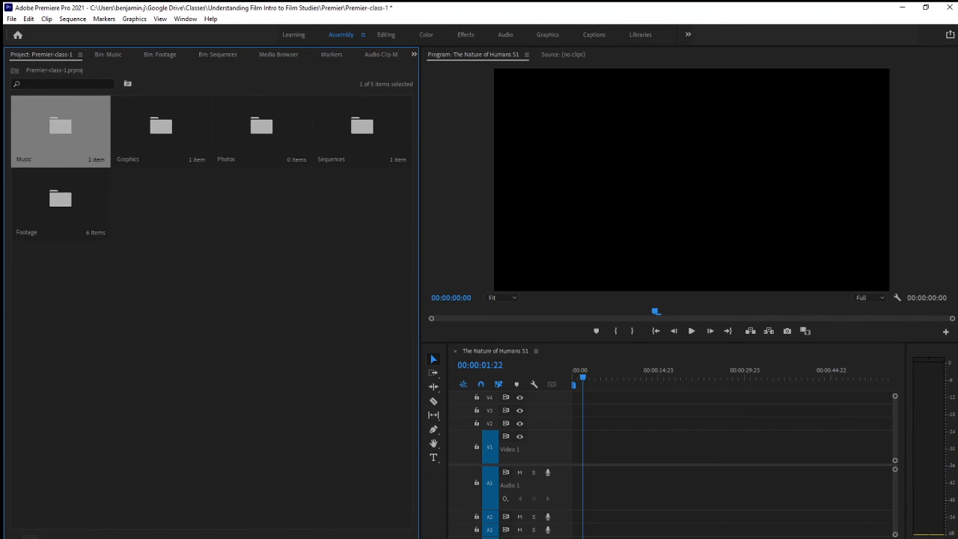
- Show the Project panel in list view with the Footage and Music bins expanded
{"action": "left_click", "coordinate": [29, 537]}
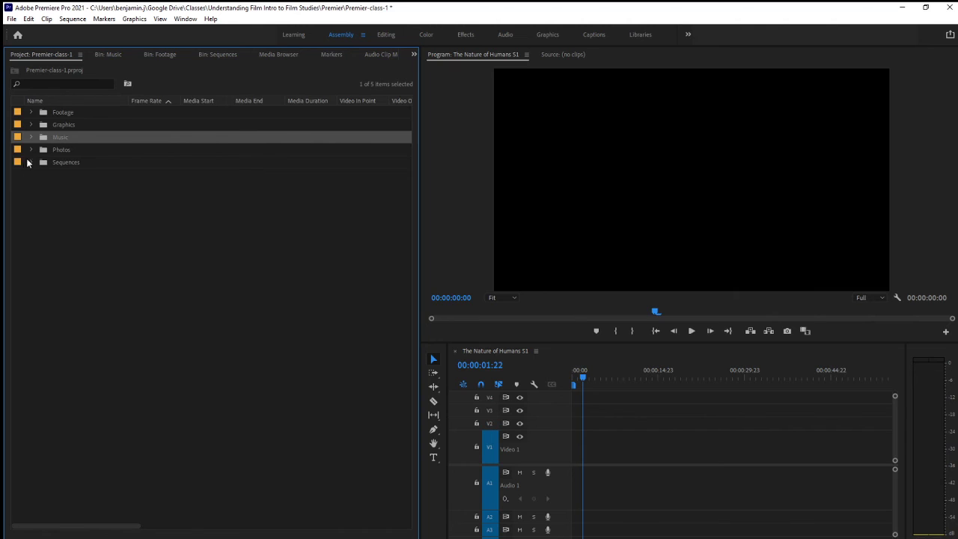
{"action": "left_click", "coordinate": [31, 138]}
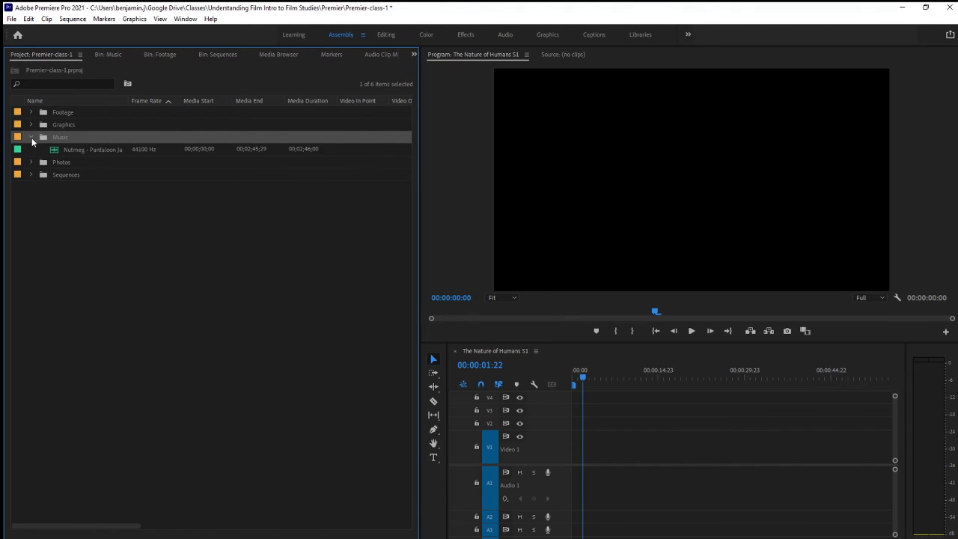
{"action": "left_click", "coordinate": [32, 137]}
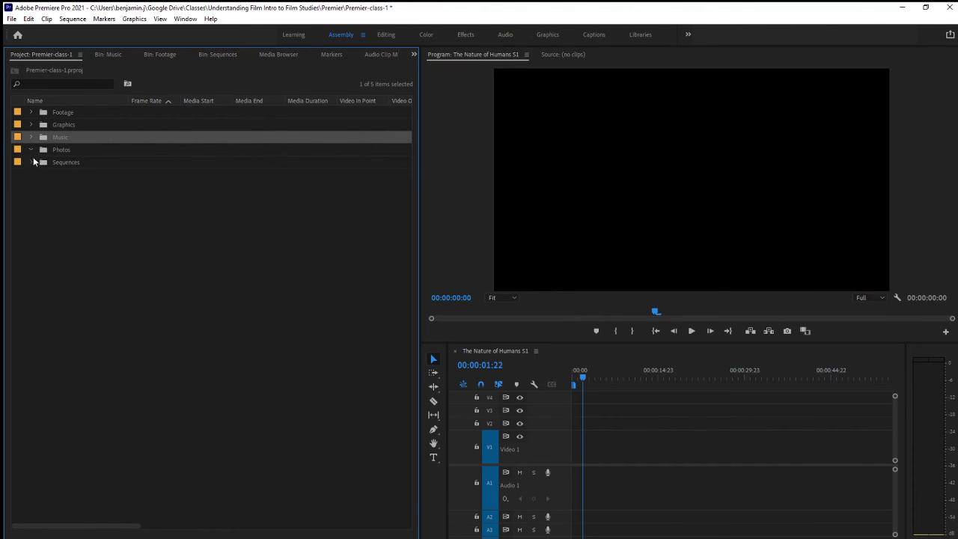
{"action": "left_click", "coordinate": [31, 161]}
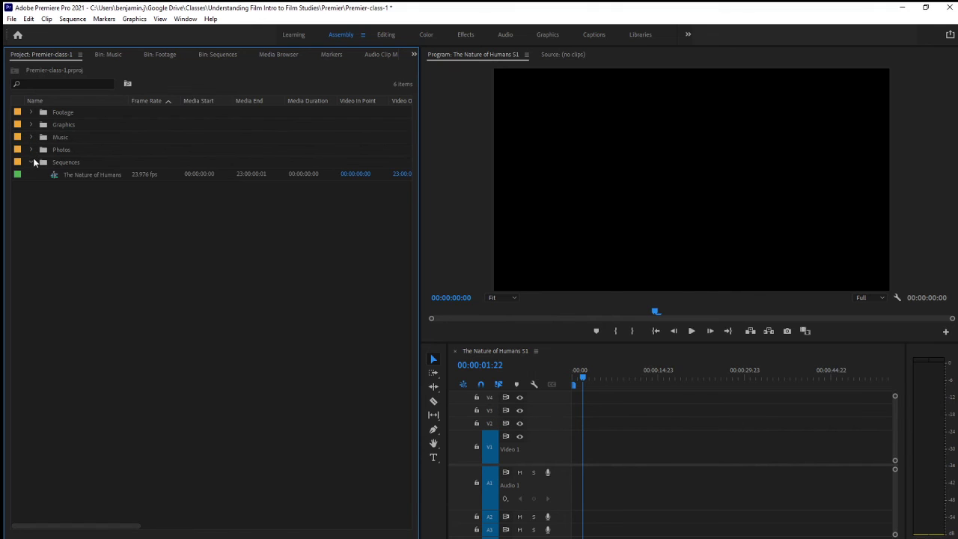
{"action": "left_click", "coordinate": [31, 161]}
{"action": "left_click", "coordinate": [31, 112]}
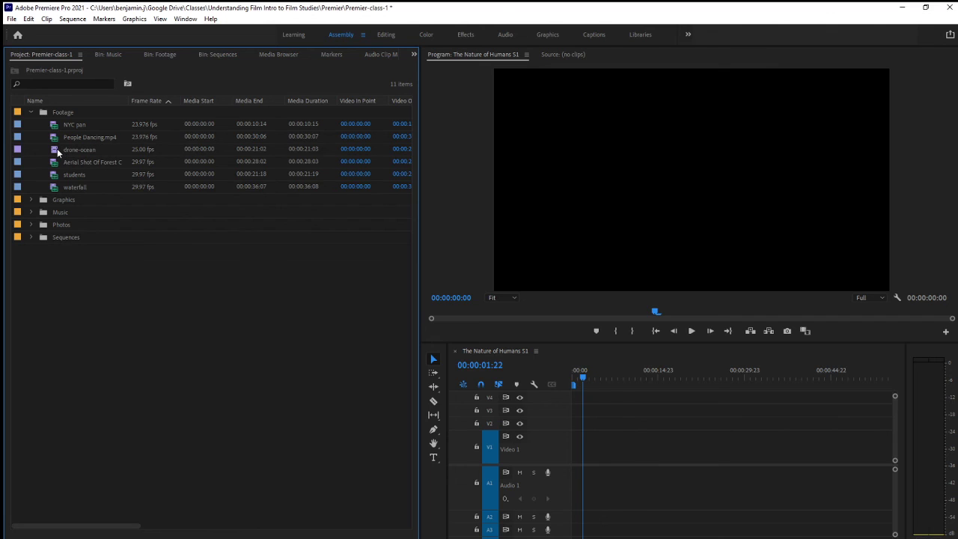
{"action": "left_click", "coordinate": [32, 213]}
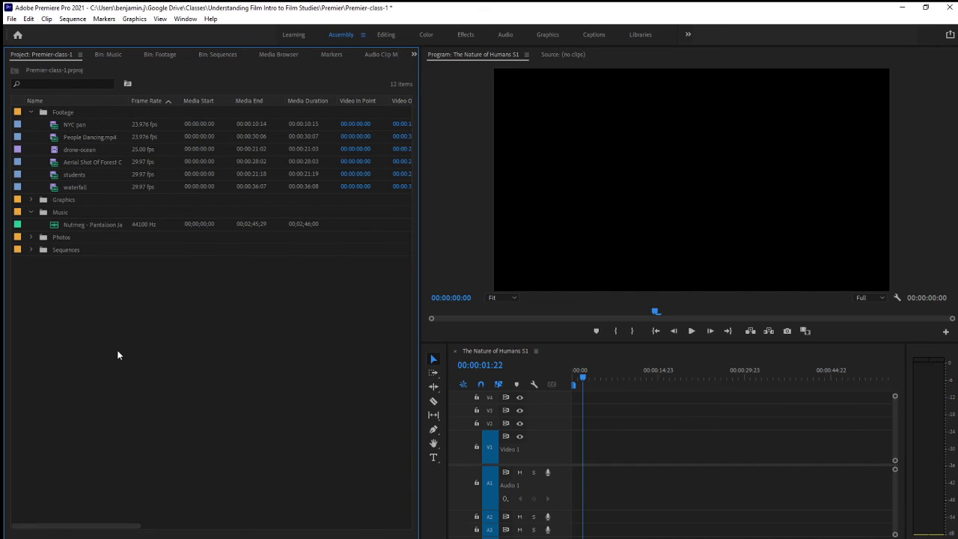